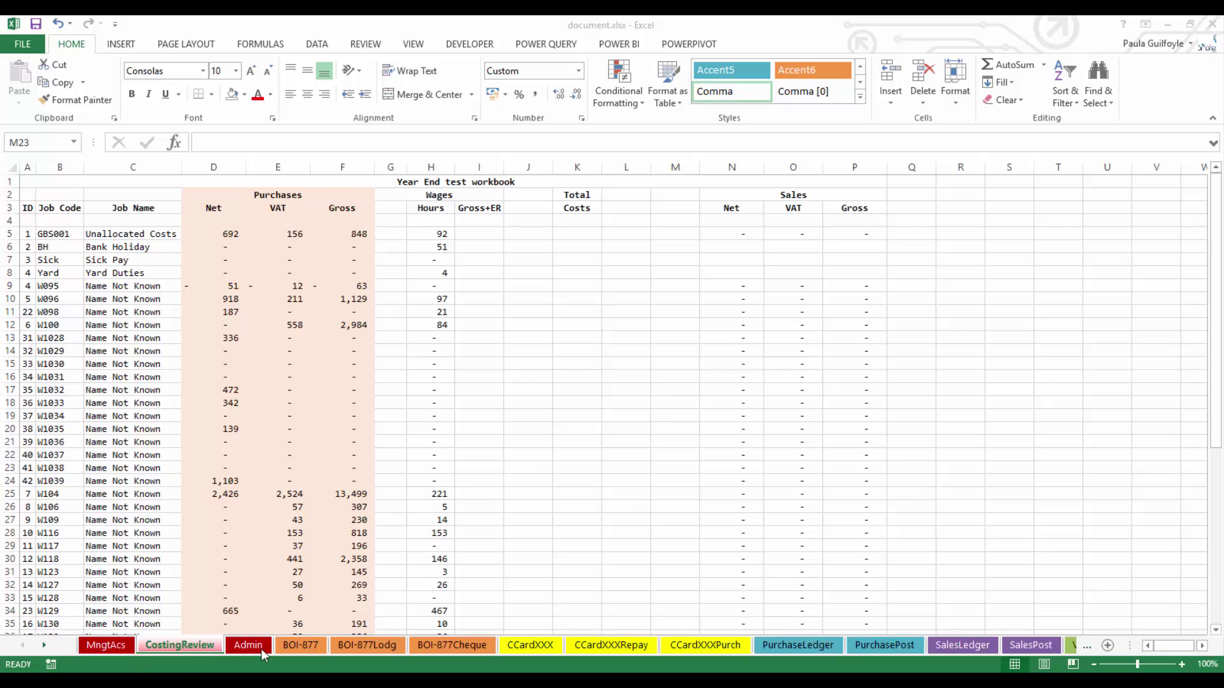
Step: Browse the BOI-877, BOI-877Cheque, CCardXXXRepay and PurchaseLedger sheets, then review File > Info
left_click(299, 646)
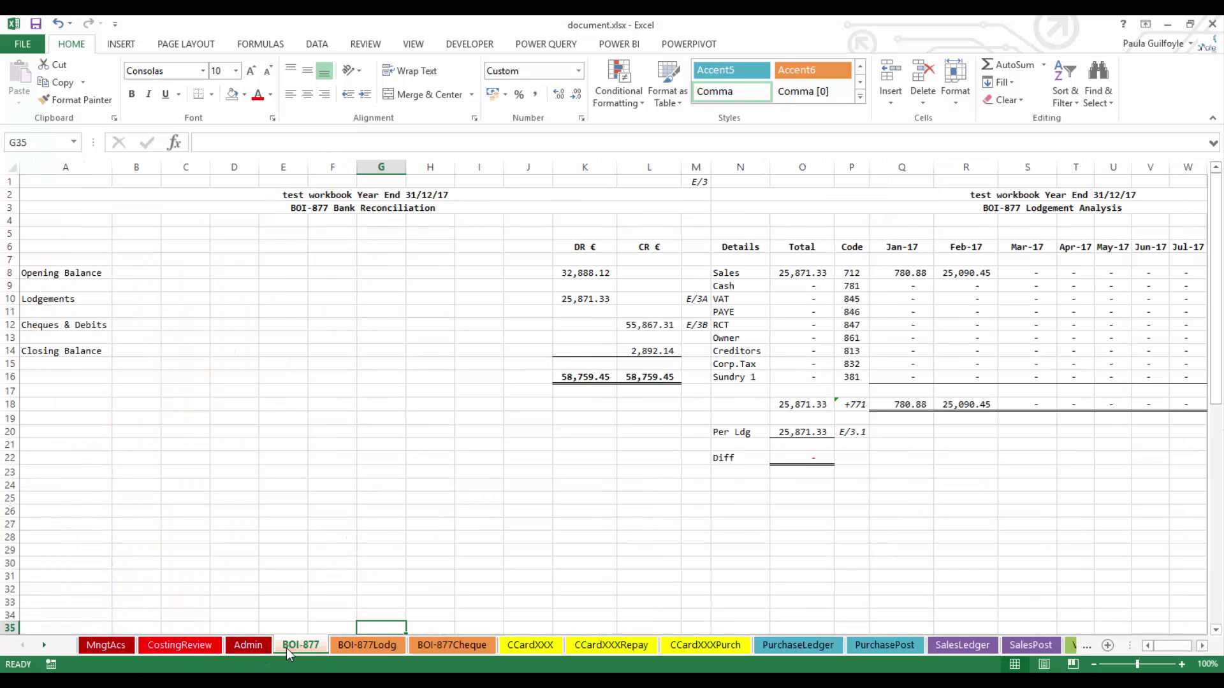
left_click(437, 646)
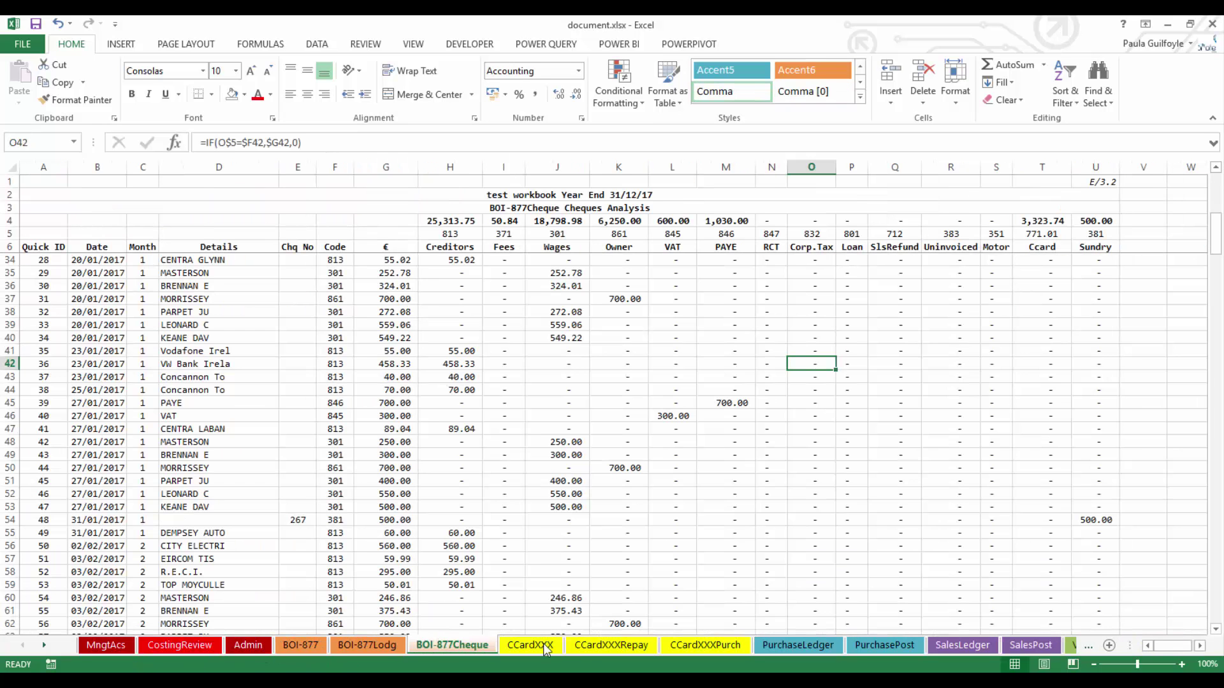
left_click(582, 654)
left_click(789, 646)
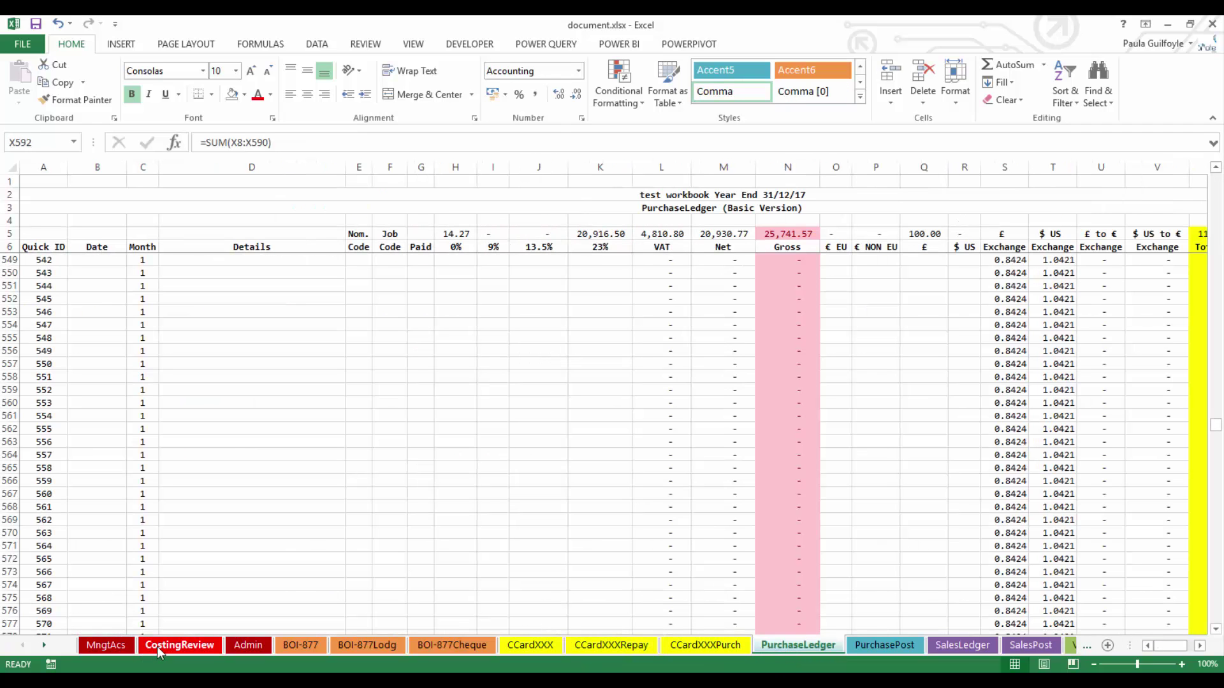
left_click(23, 44)
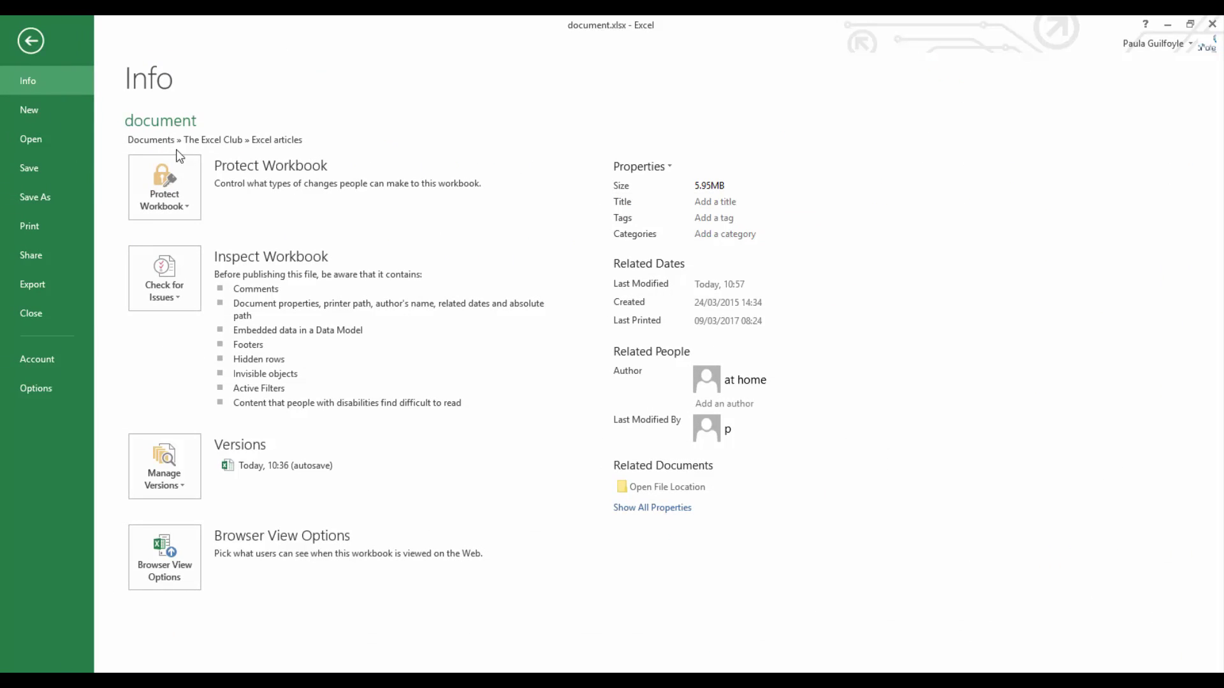
left_click(32, 42)
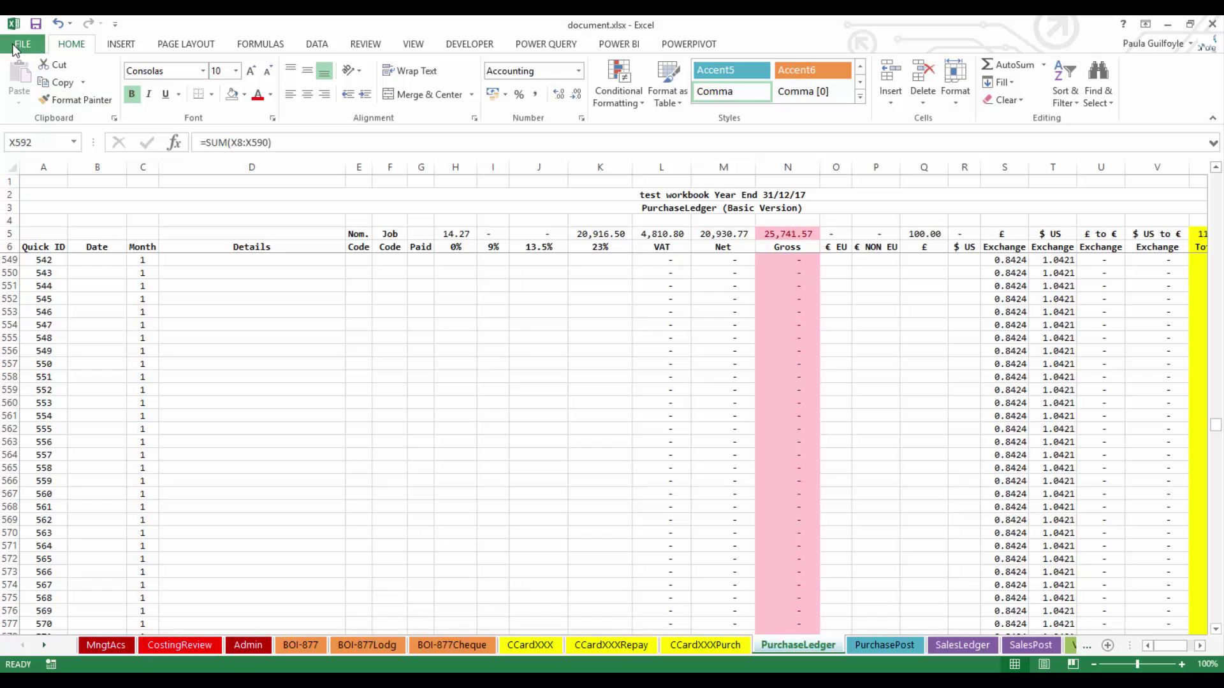
Step: Enable the Inquire COM add-in from the Add-Ins page of Excel Options
left_click(19, 45)
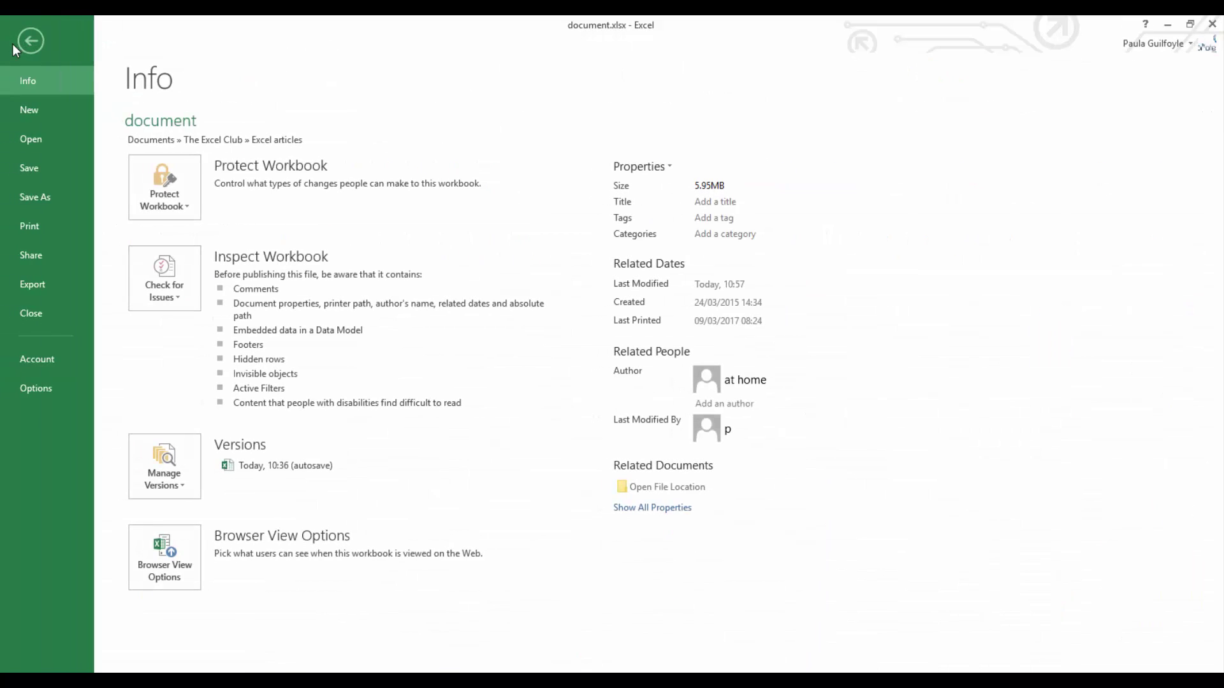
left_click(36, 389)
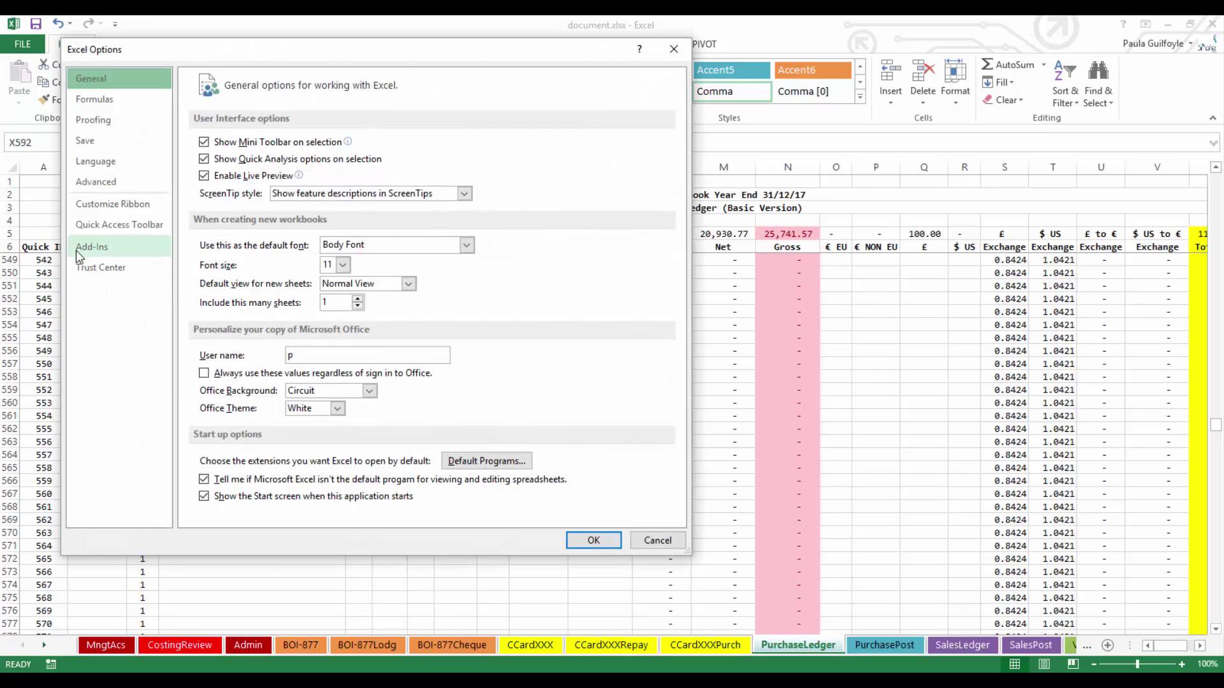
left_click(79, 250)
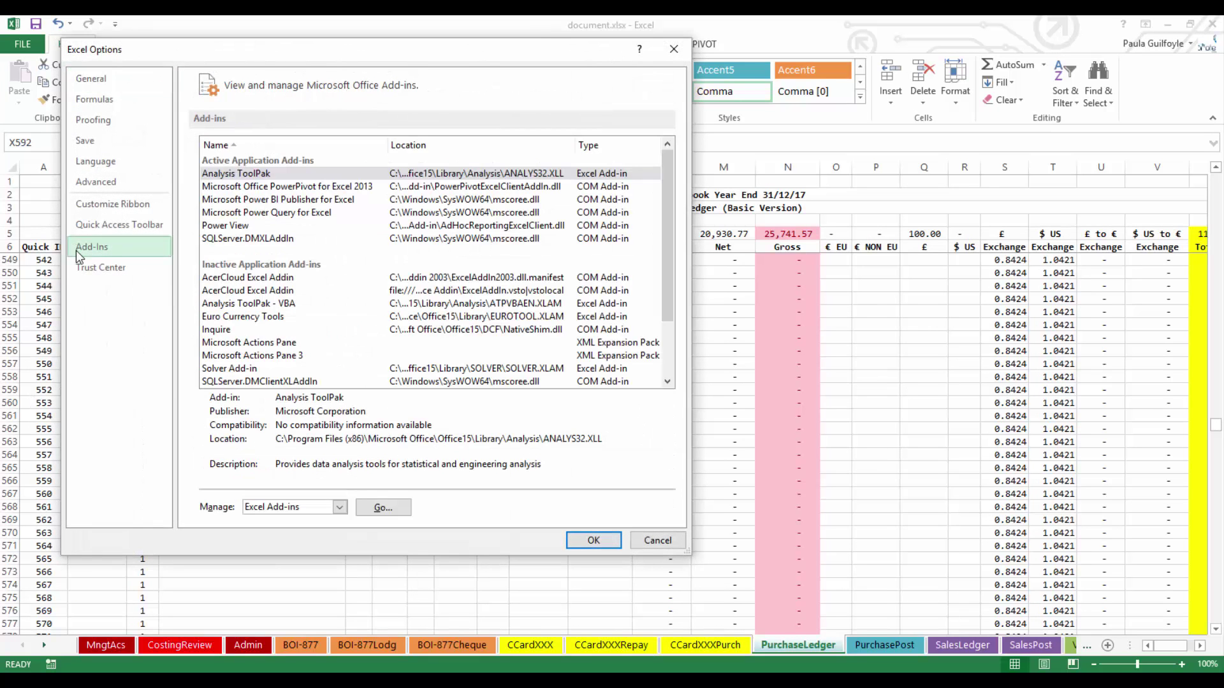
left_click(336, 510)
left_click(312, 534)
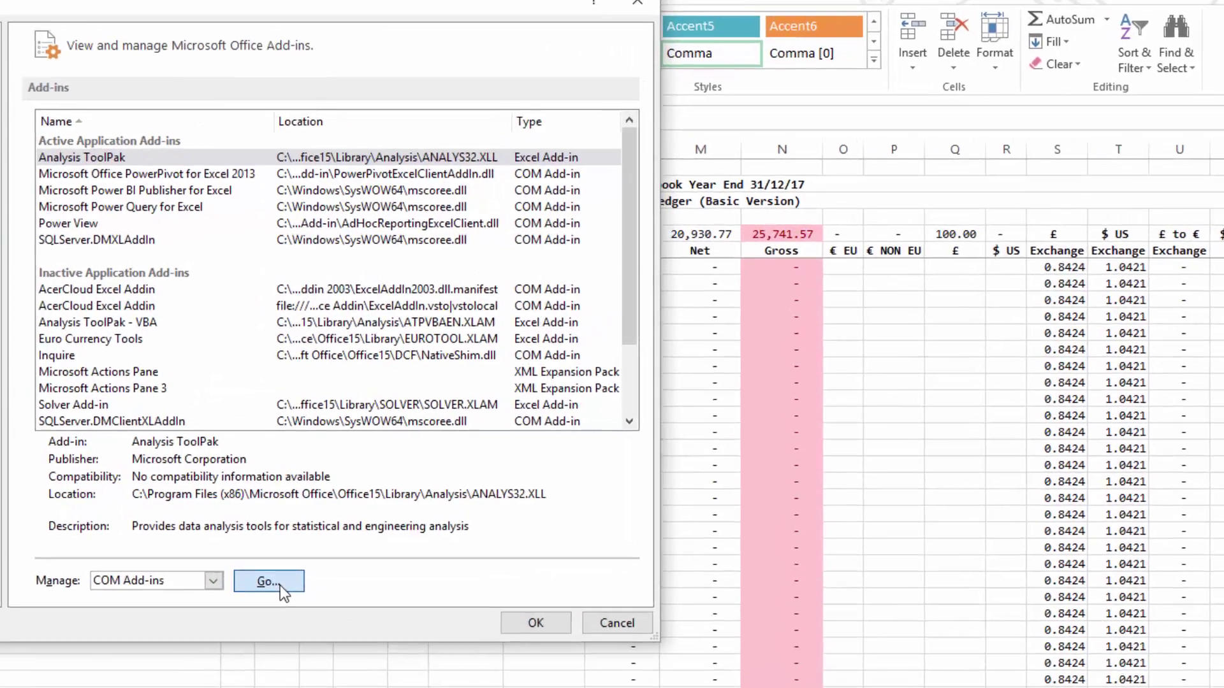
left_click(273, 583)
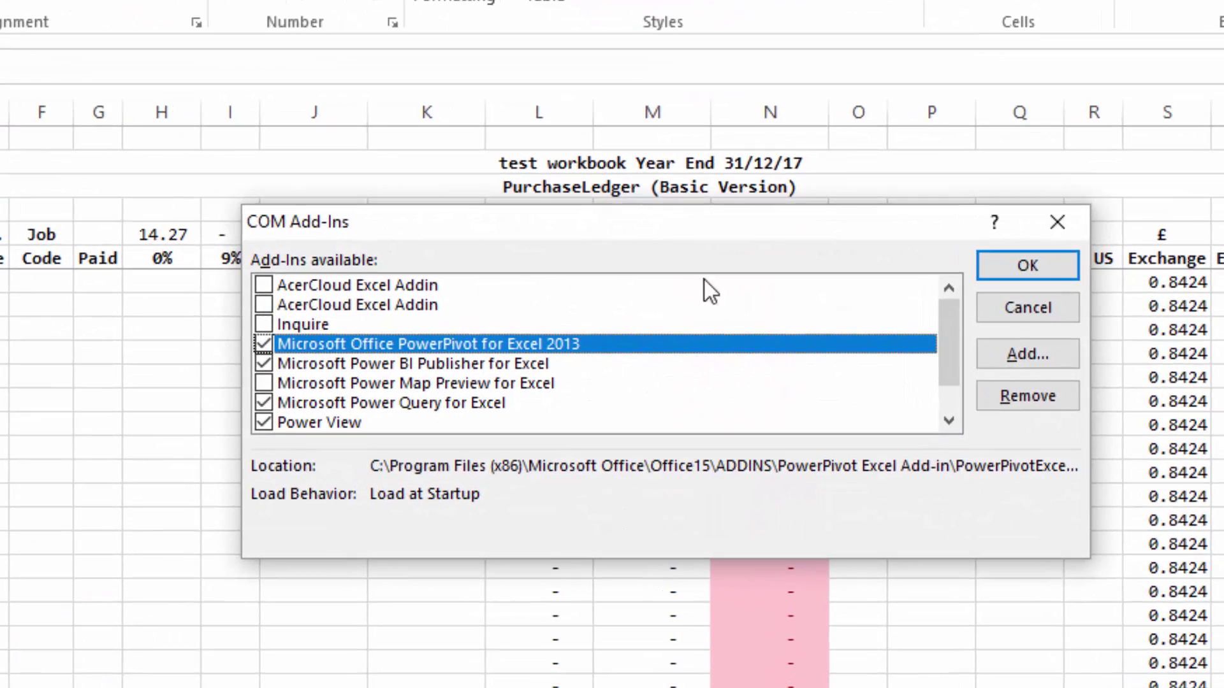
left_click(265, 323)
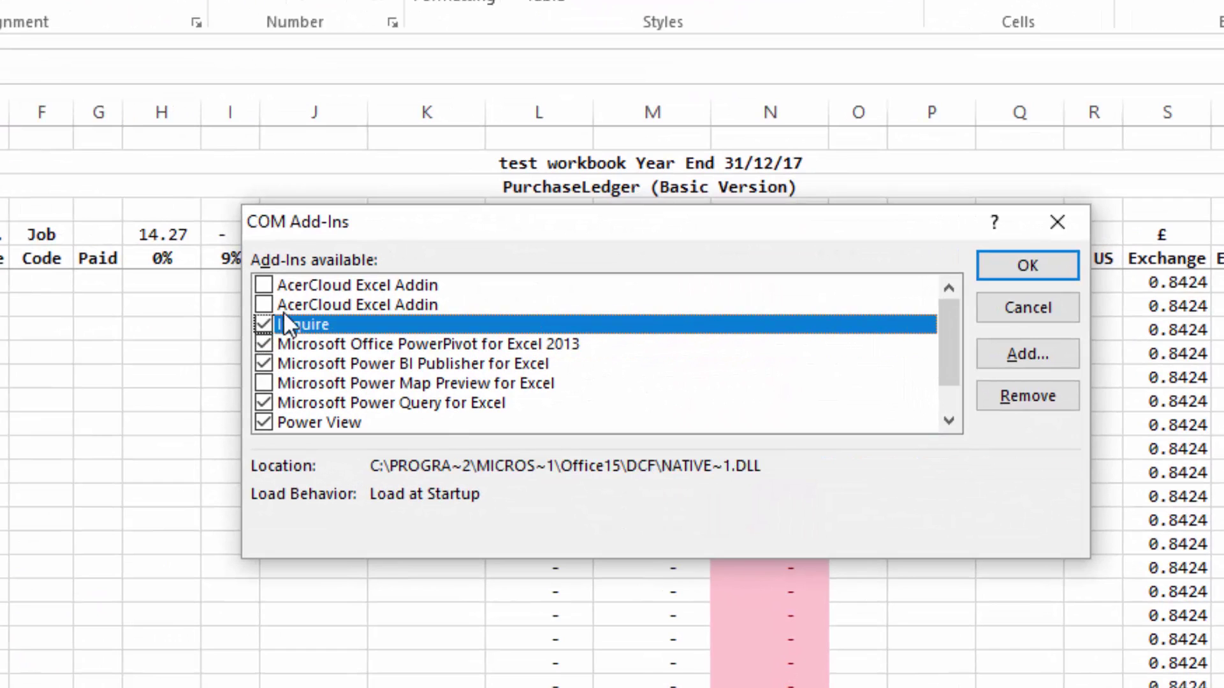
left_click(1037, 269)
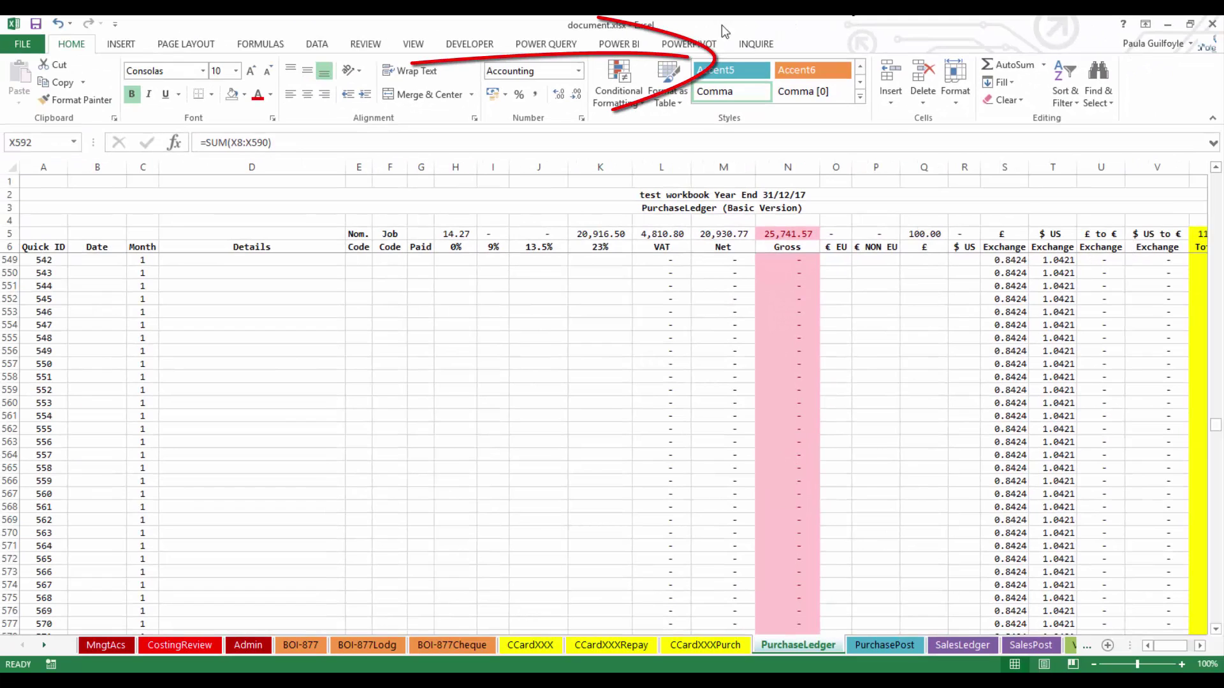
Step: Run Workbook Analysis from the Inquire tab, saving the workbook when prompted
left_click(753, 44)
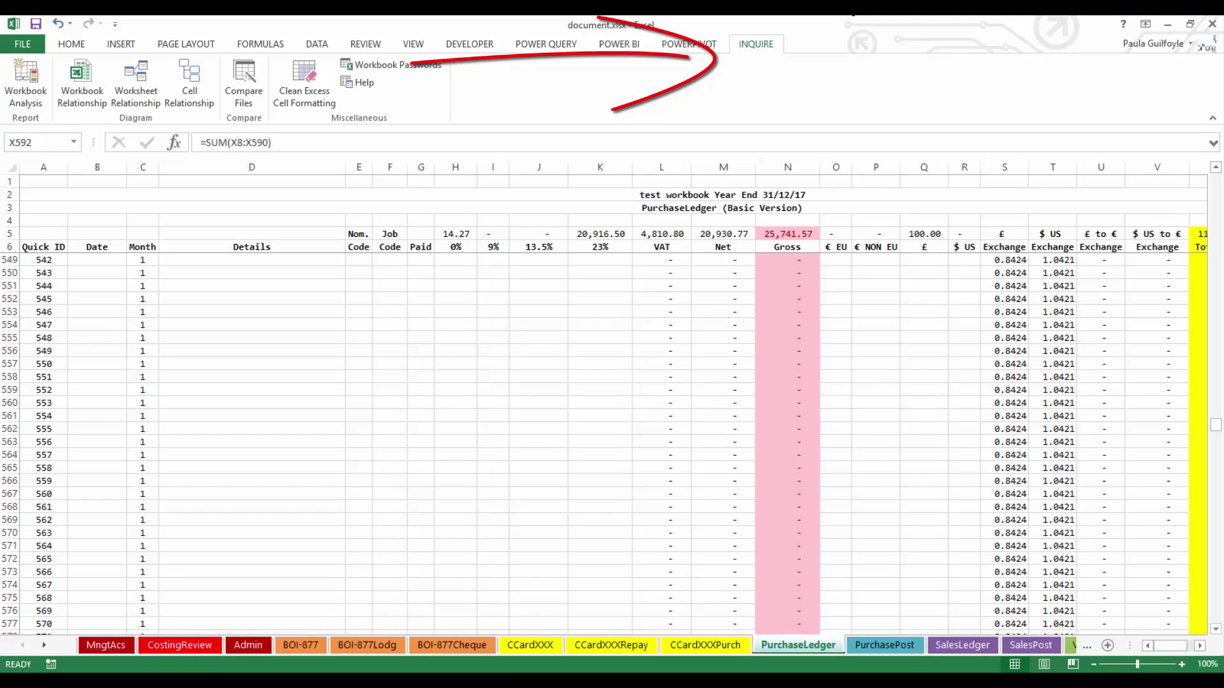
left_click(27, 95)
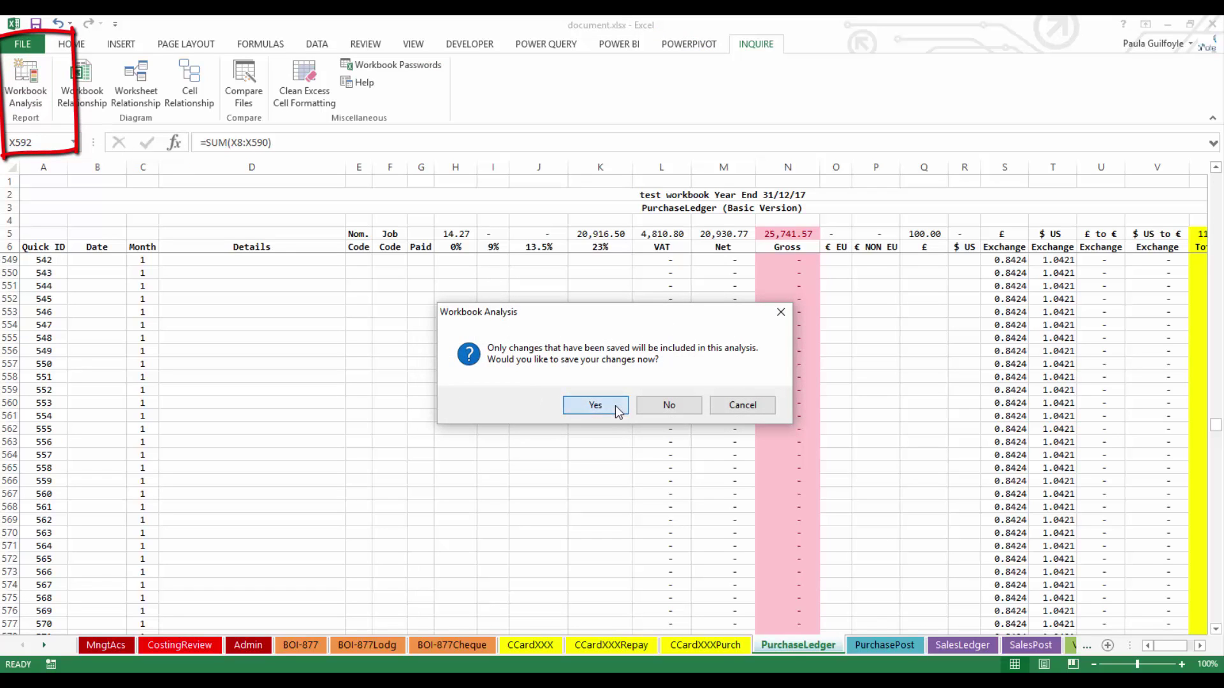
left_click(595, 406)
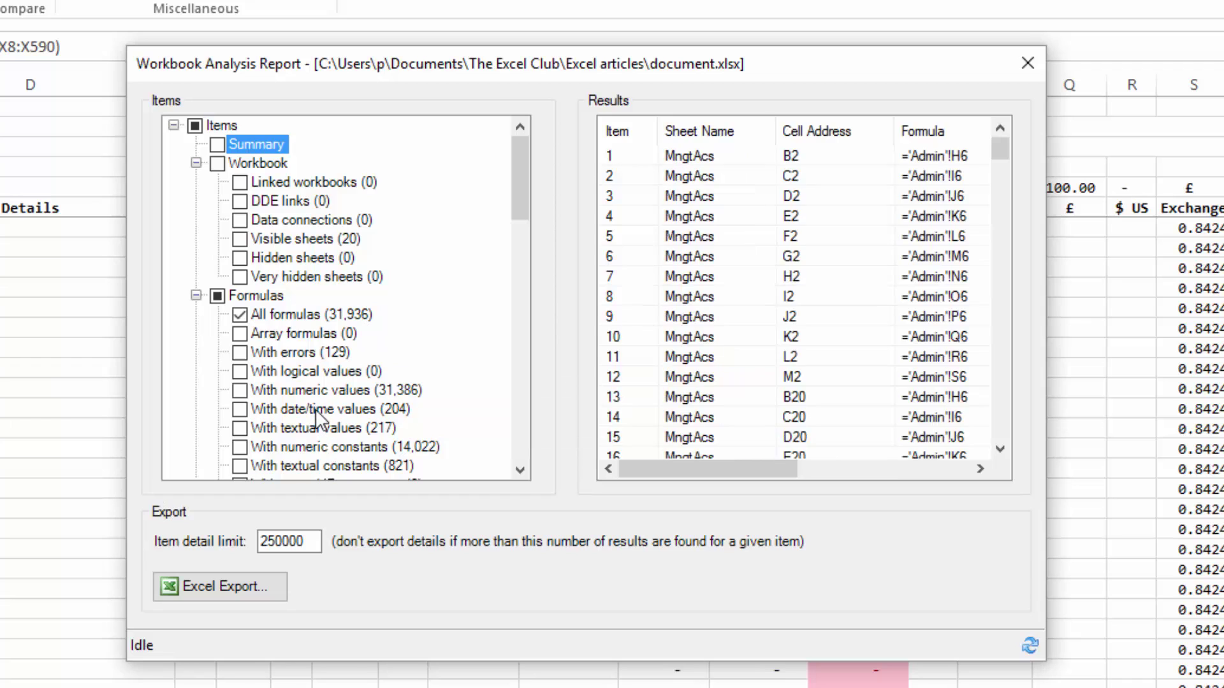
Step: Tick the root Items checkbox to select all summary, workbook and formula categories
left_click(315, 409)
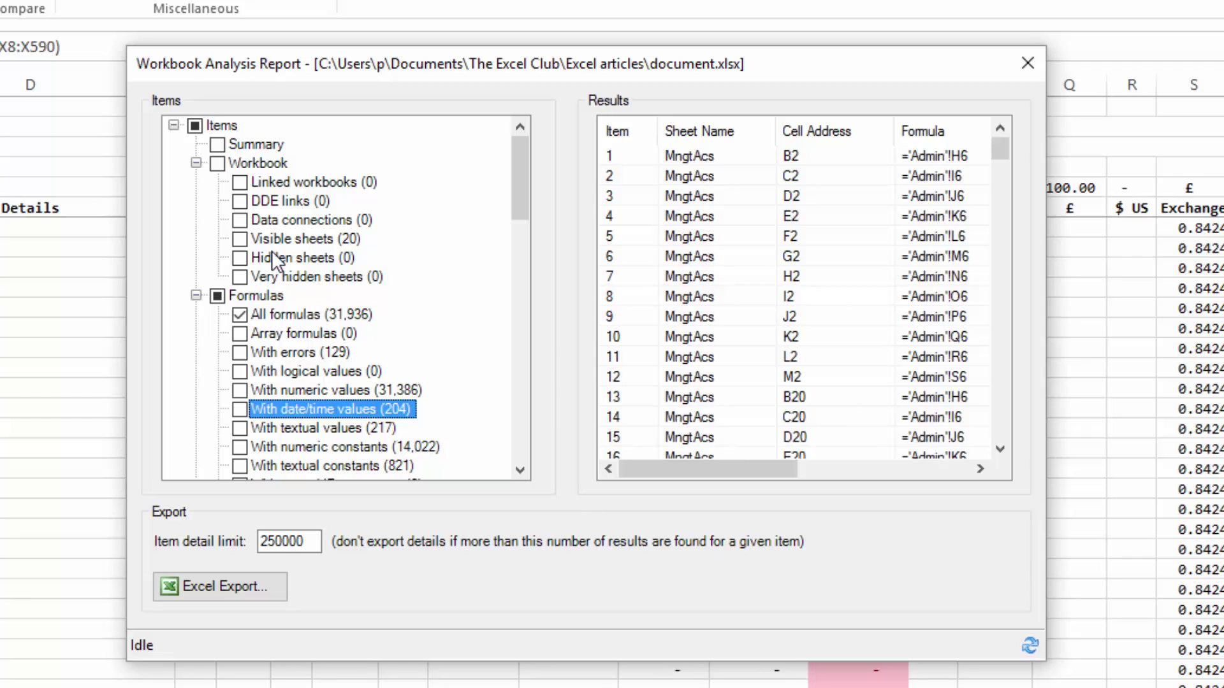
left_click(195, 125)
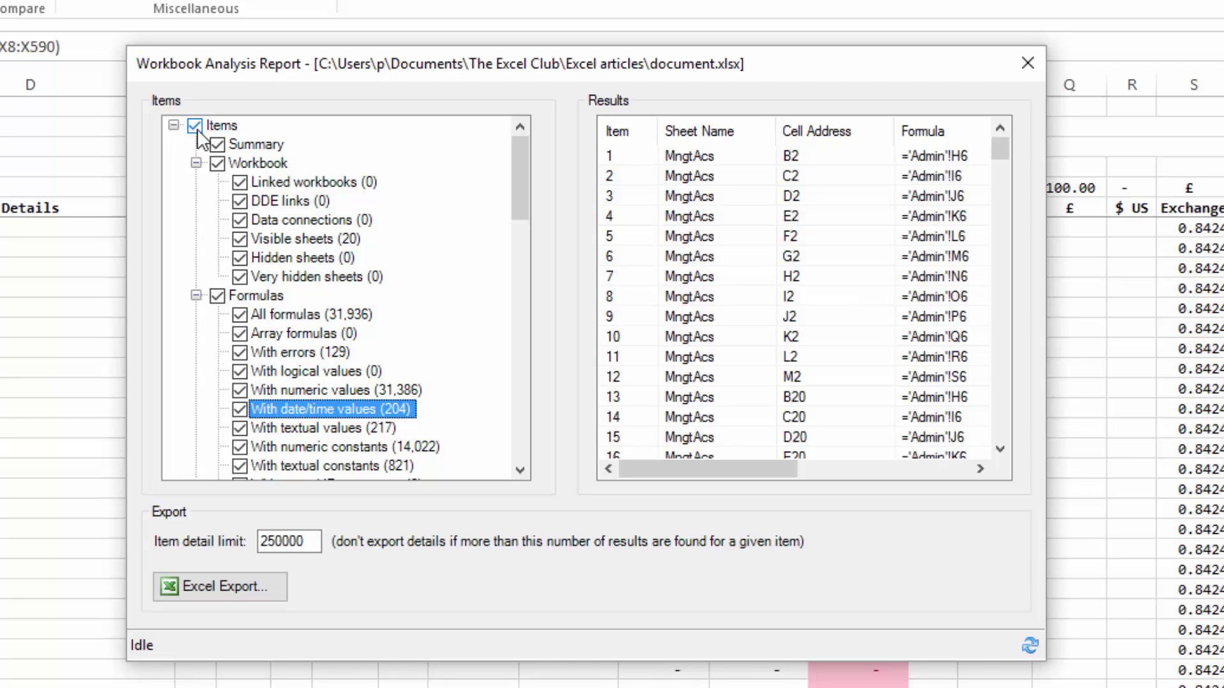
Step: Export the report over the existing report file and load the exported workbook
left_click(212, 587)
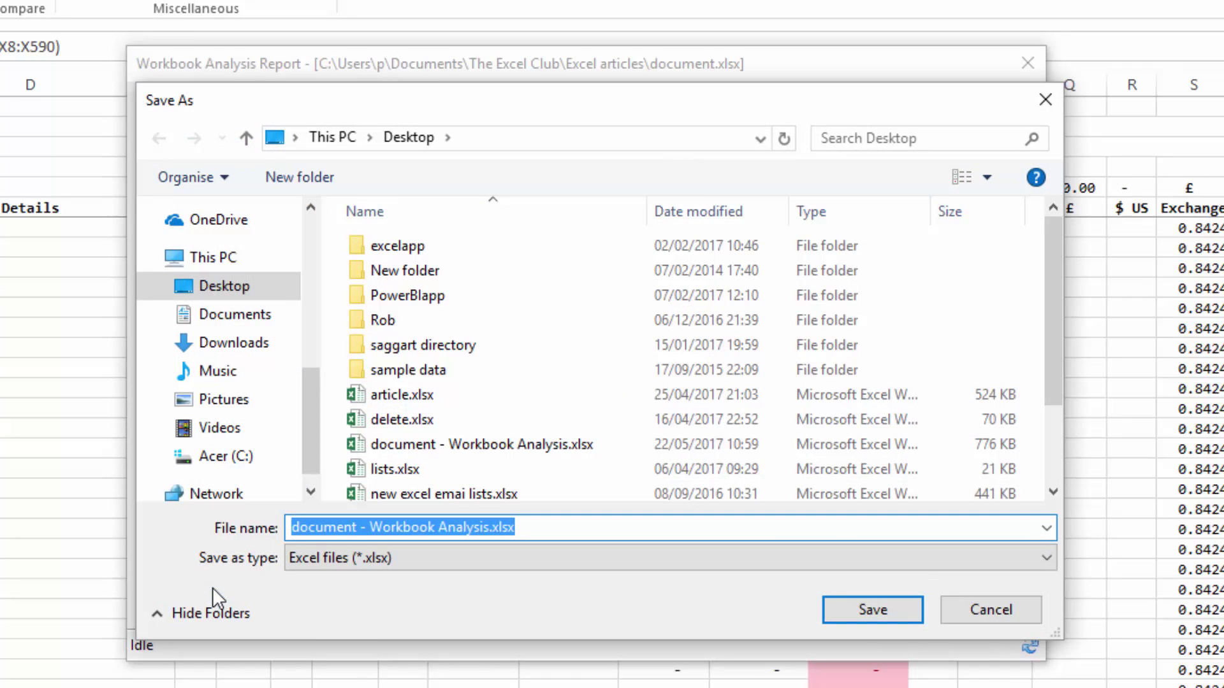
left_click(875, 614)
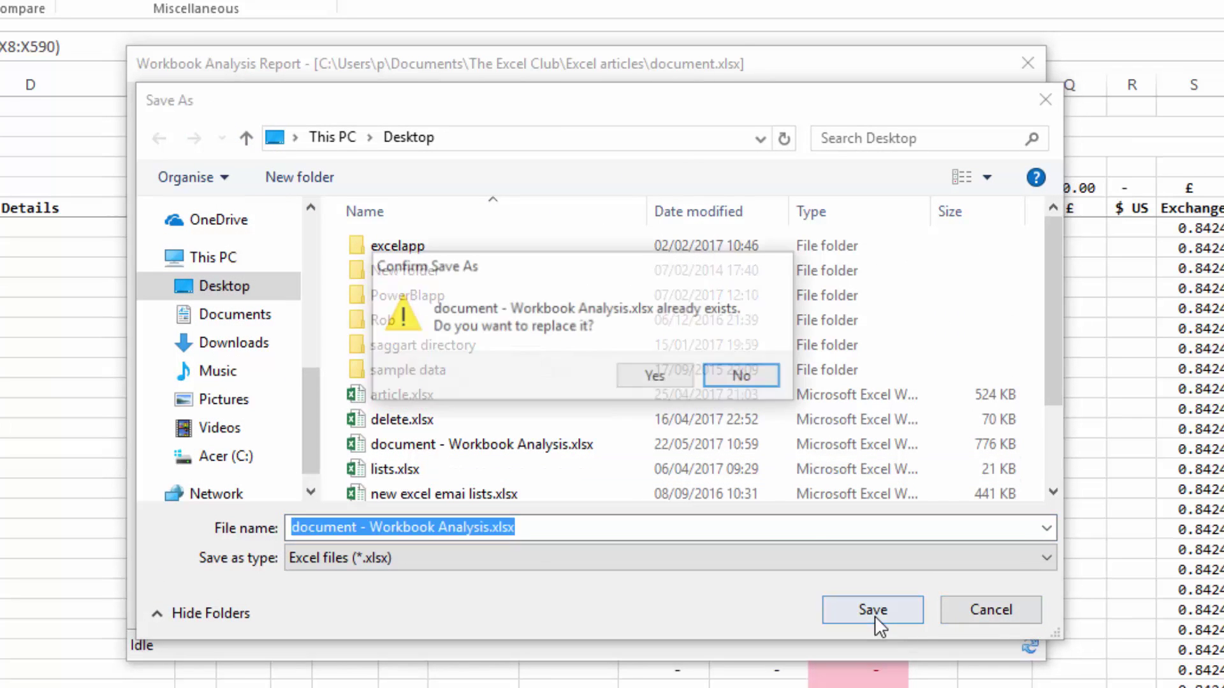
left_click(645, 375)
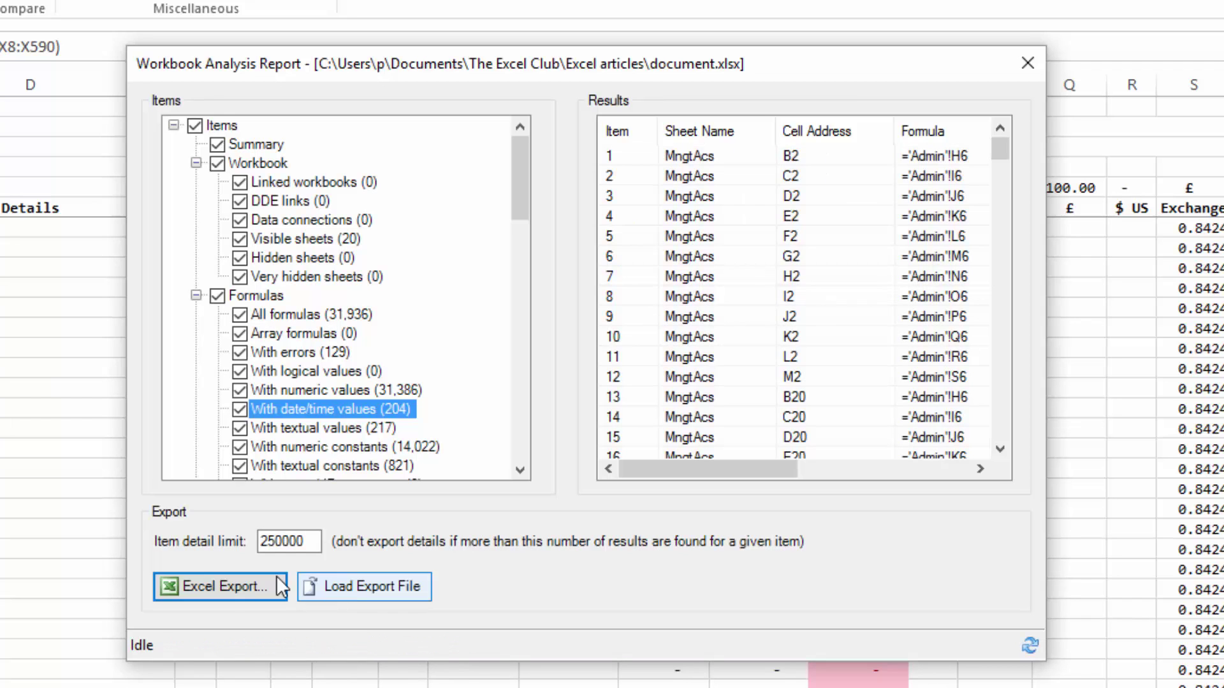
left_click(333, 596)
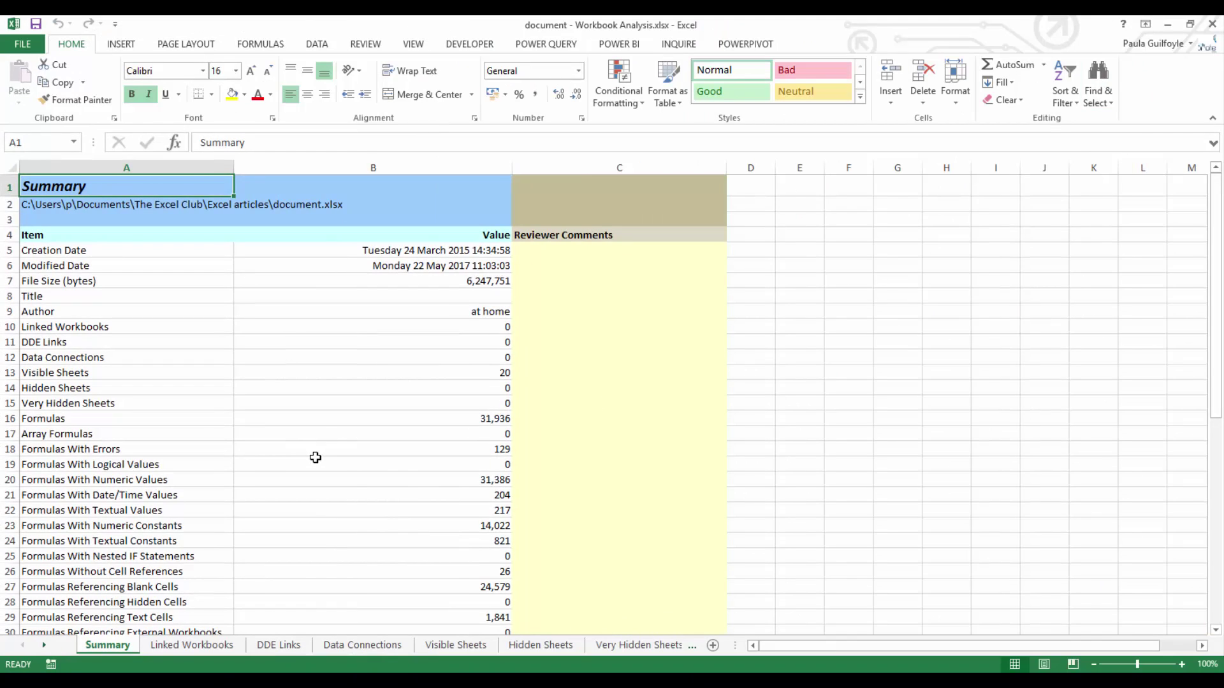
Step: Review the Linked Workbooks, DDE Links, Data Connections, Visible, Hidden and Very Hidden Sheets sheets
left_click(192, 645)
left_click(283, 650)
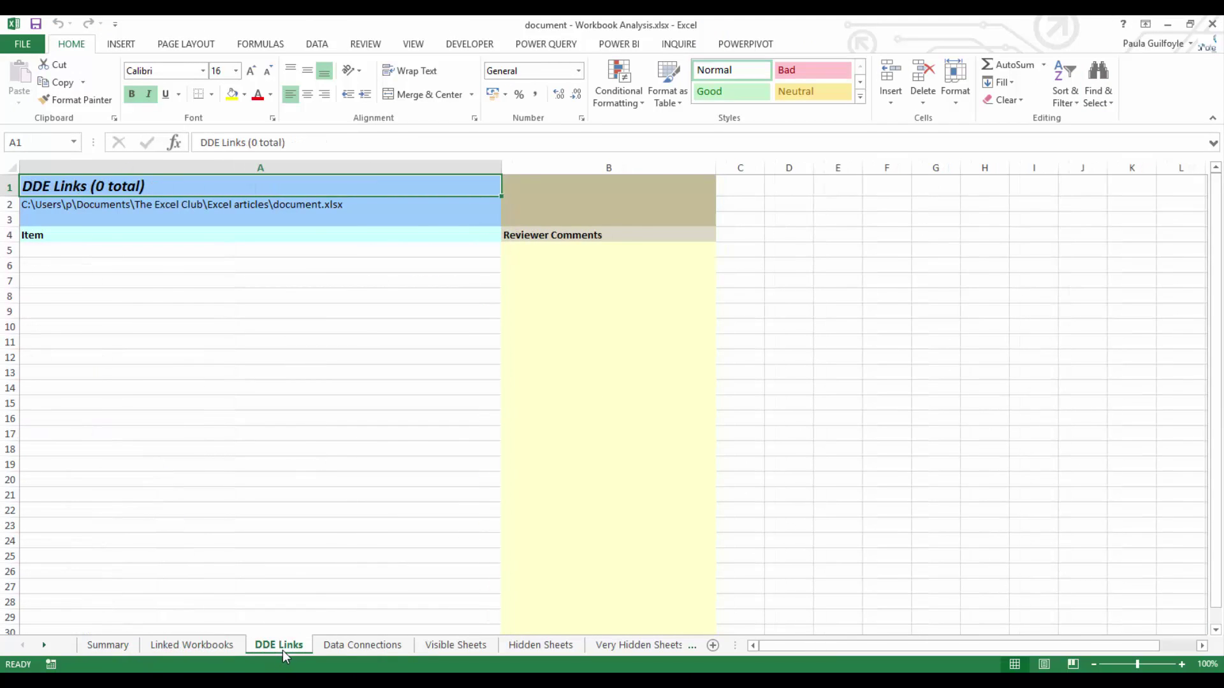
left_click(346, 650)
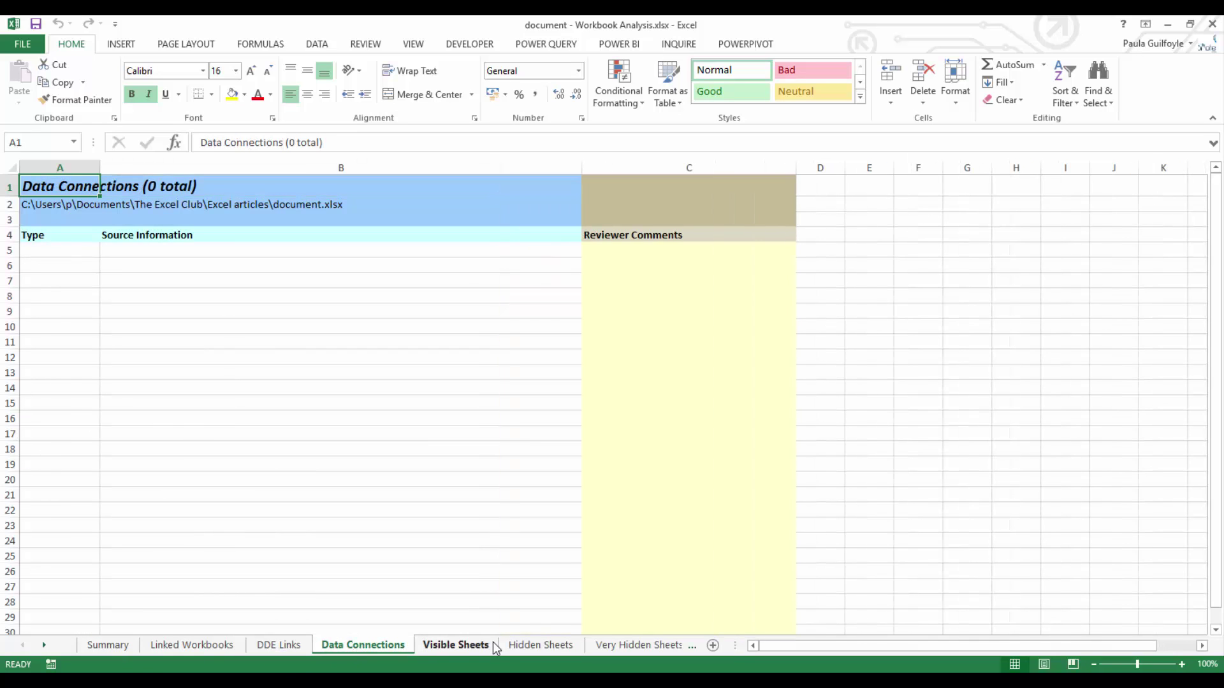
left_click(461, 648)
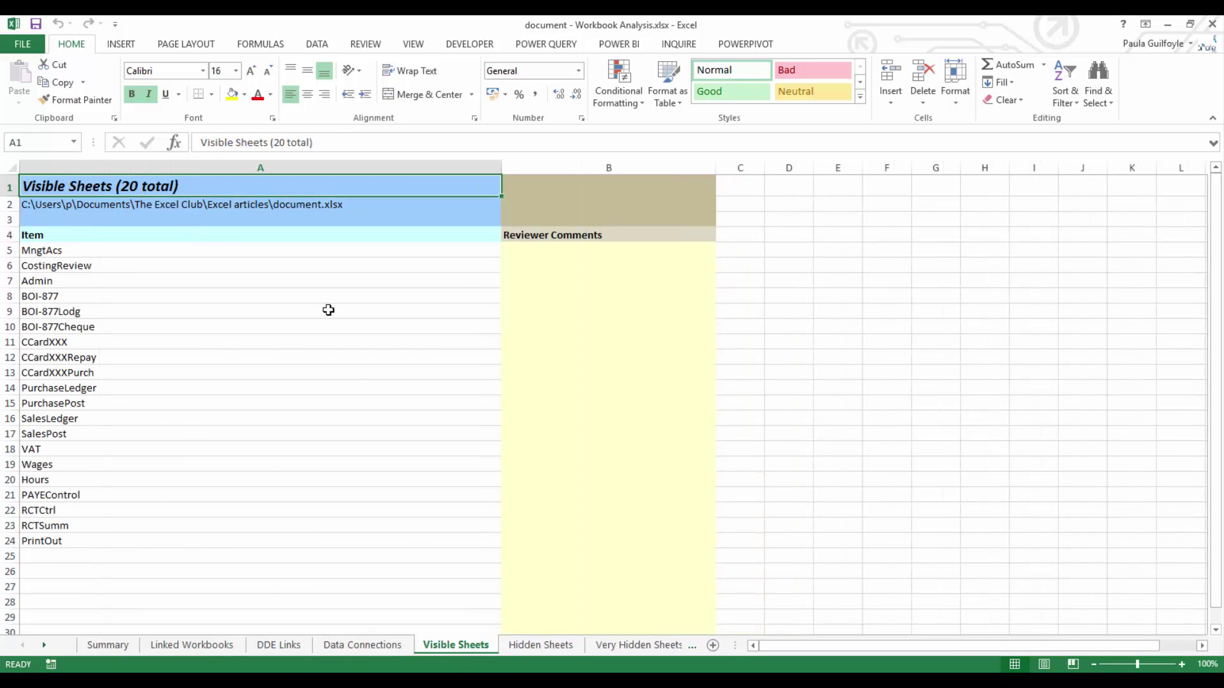
left_click(541, 648)
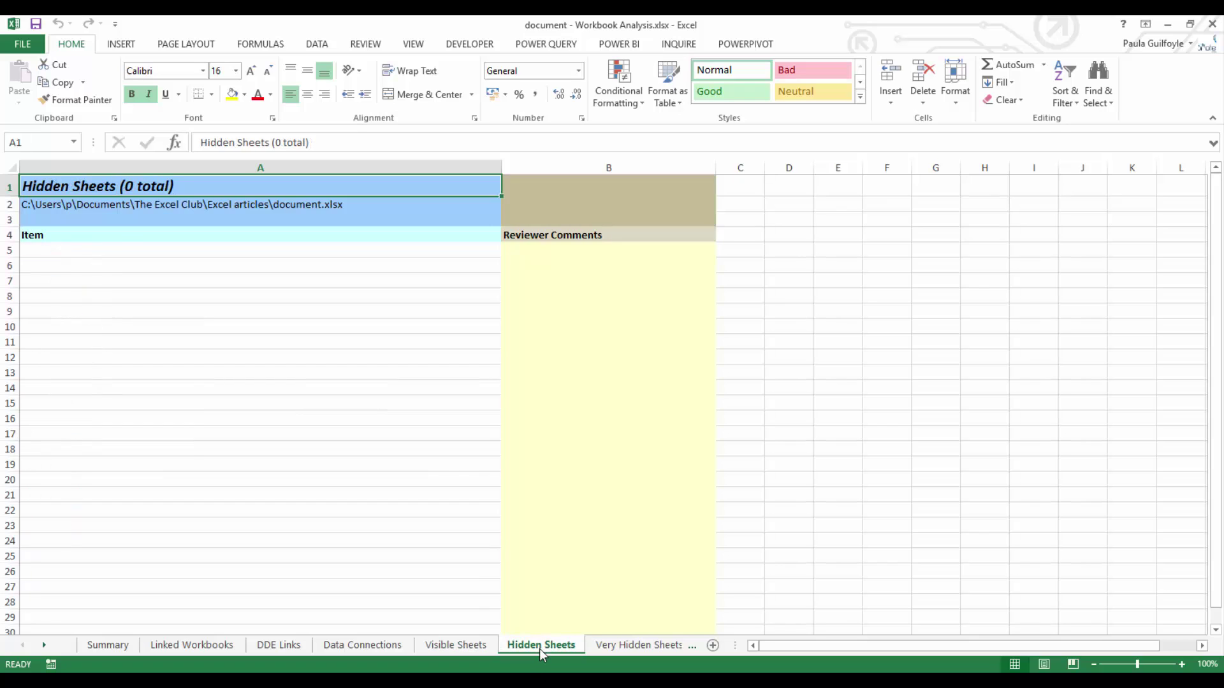
left_click(608, 650)
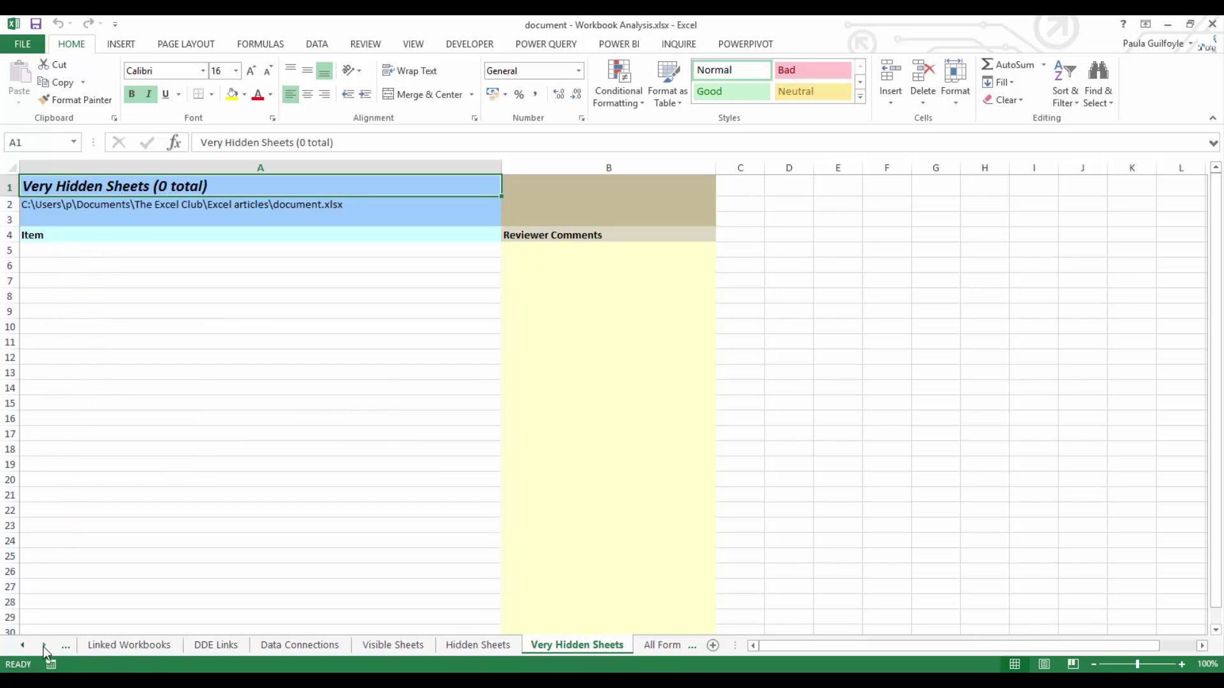
Step: Step through the formula sheets from All Formulas to Textual Constant Formulas
left_click(44, 646)
left_click(44, 646)
left_click(394, 646)
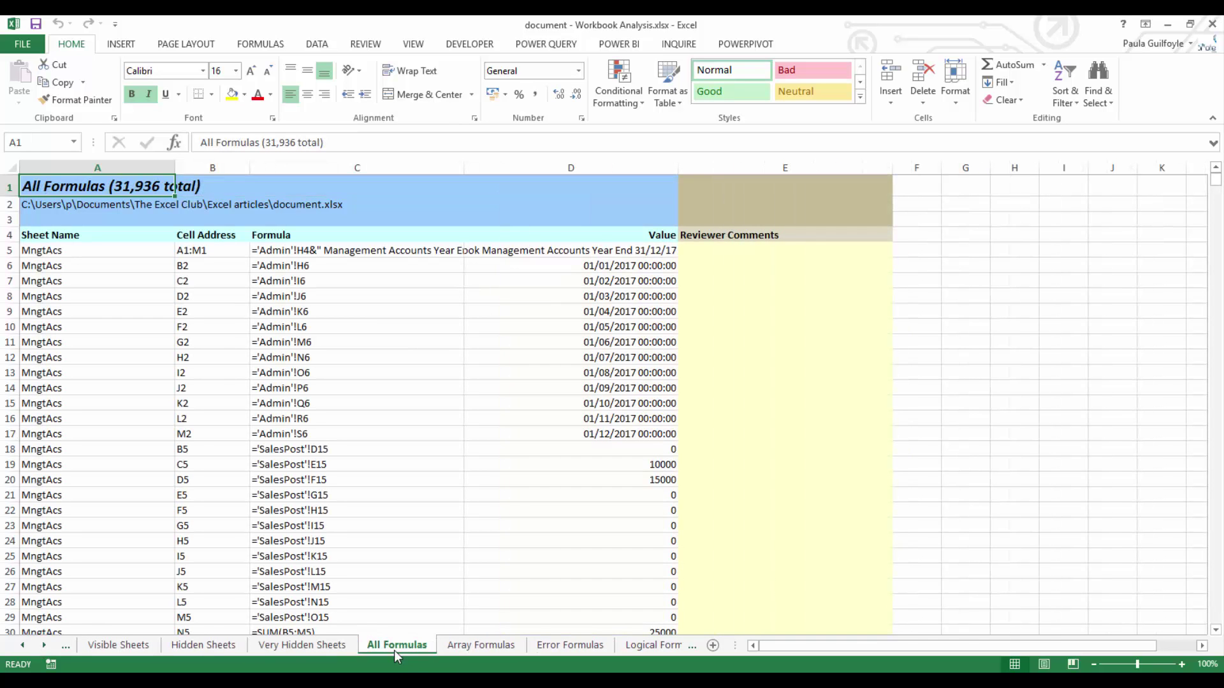
left_click(481, 648)
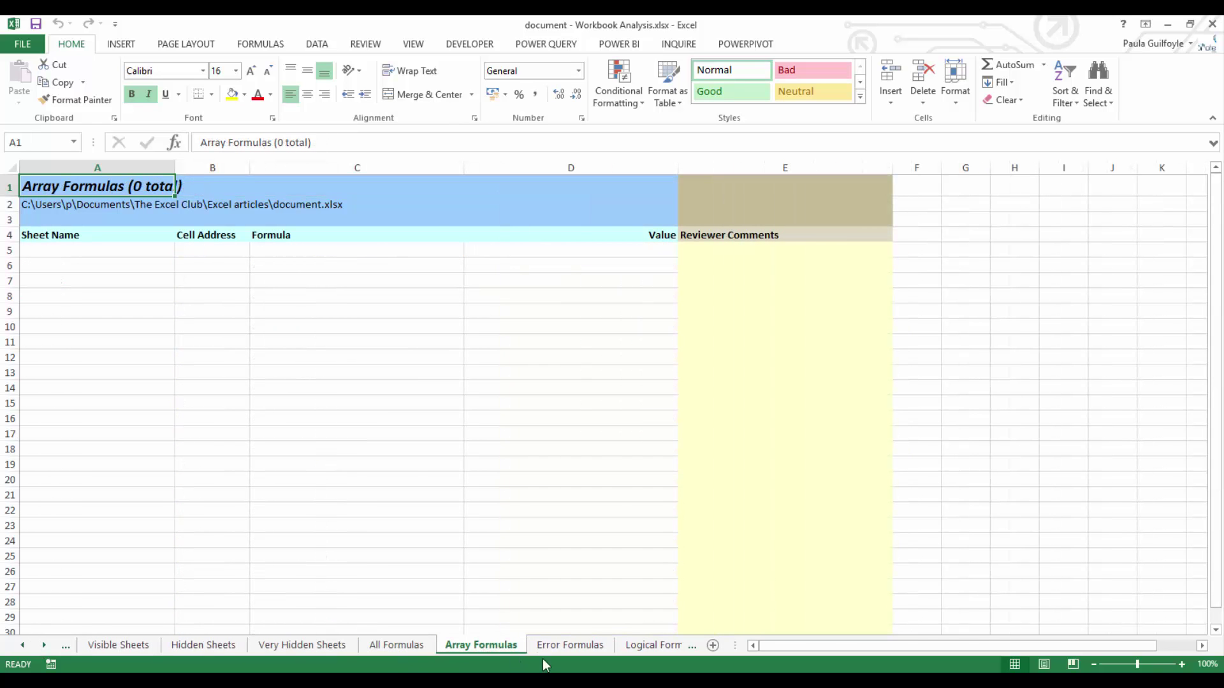
left_click(574, 647)
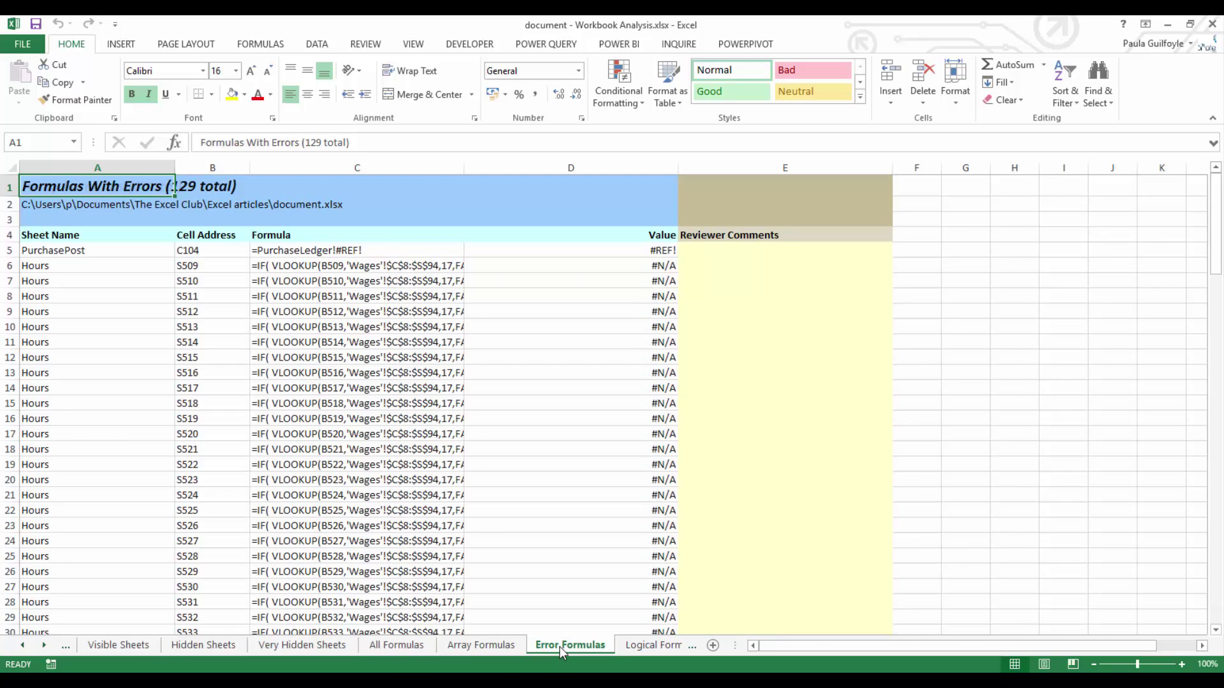
left_click(626, 653)
left_click(648, 648)
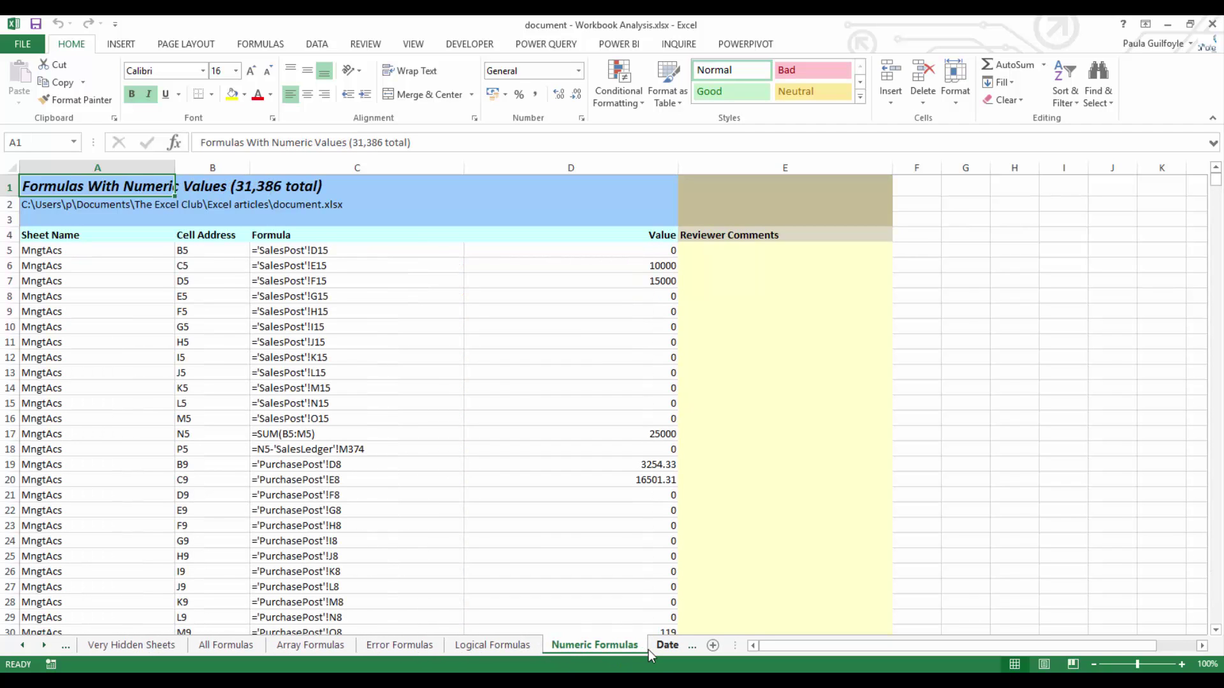
left_click(666, 646)
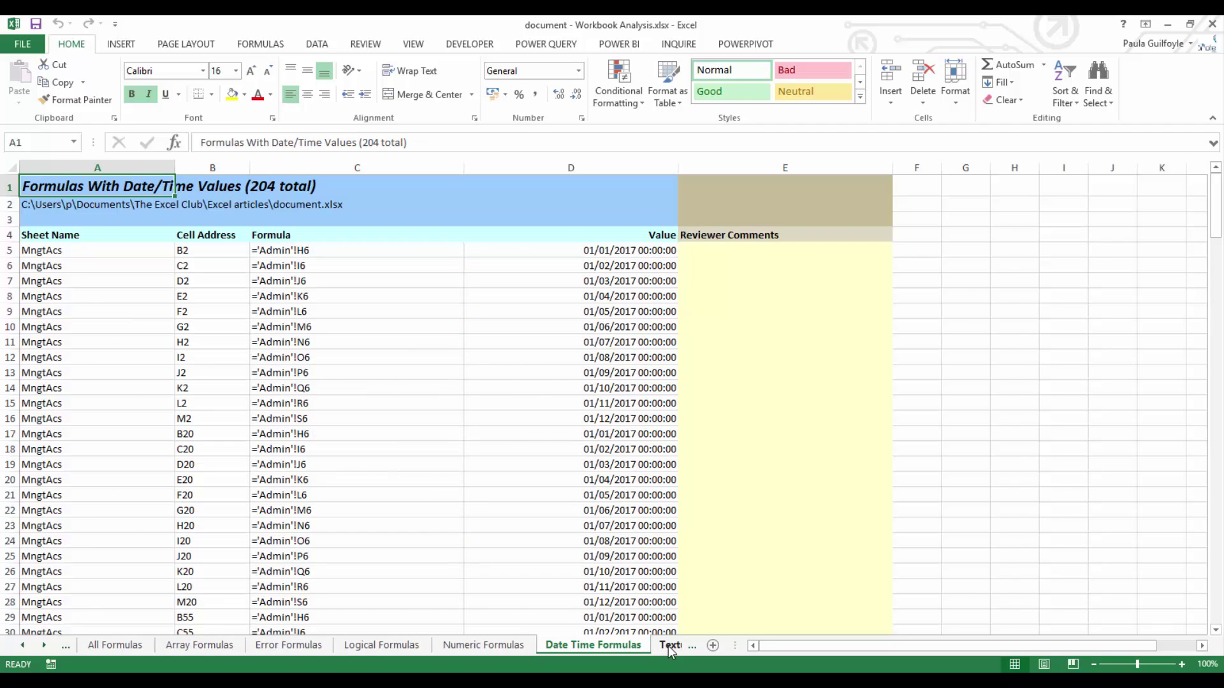
left_click(669, 645)
left_click(687, 651)
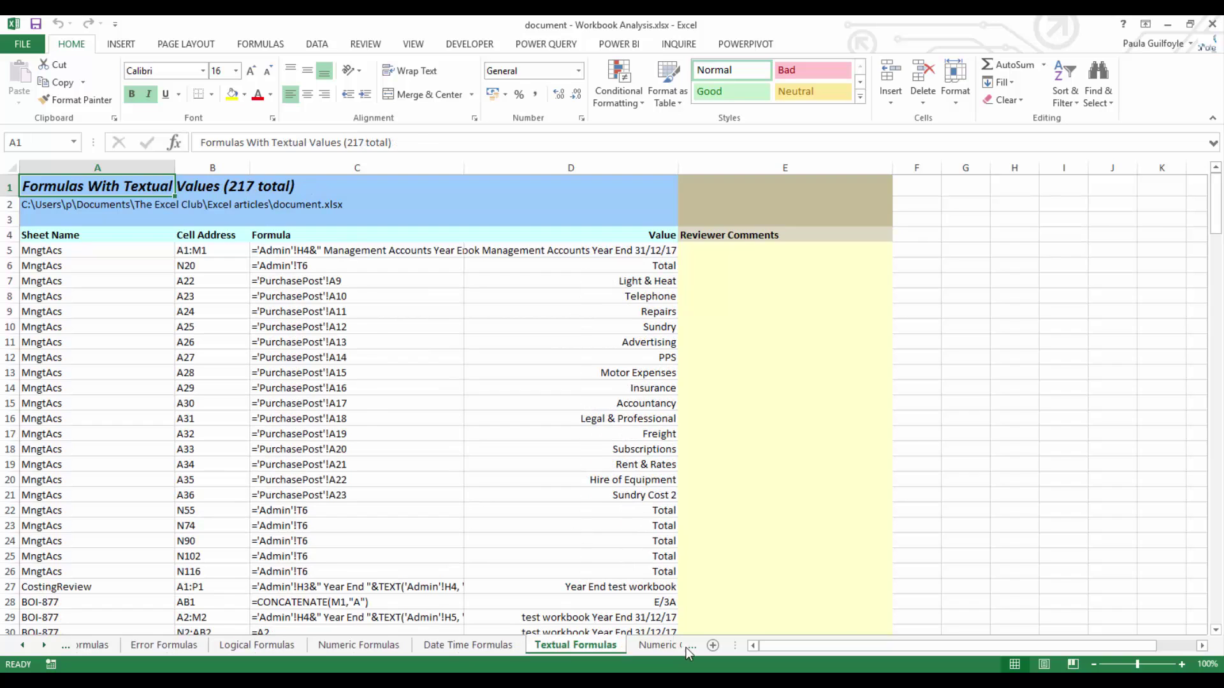
left_click(662, 650)
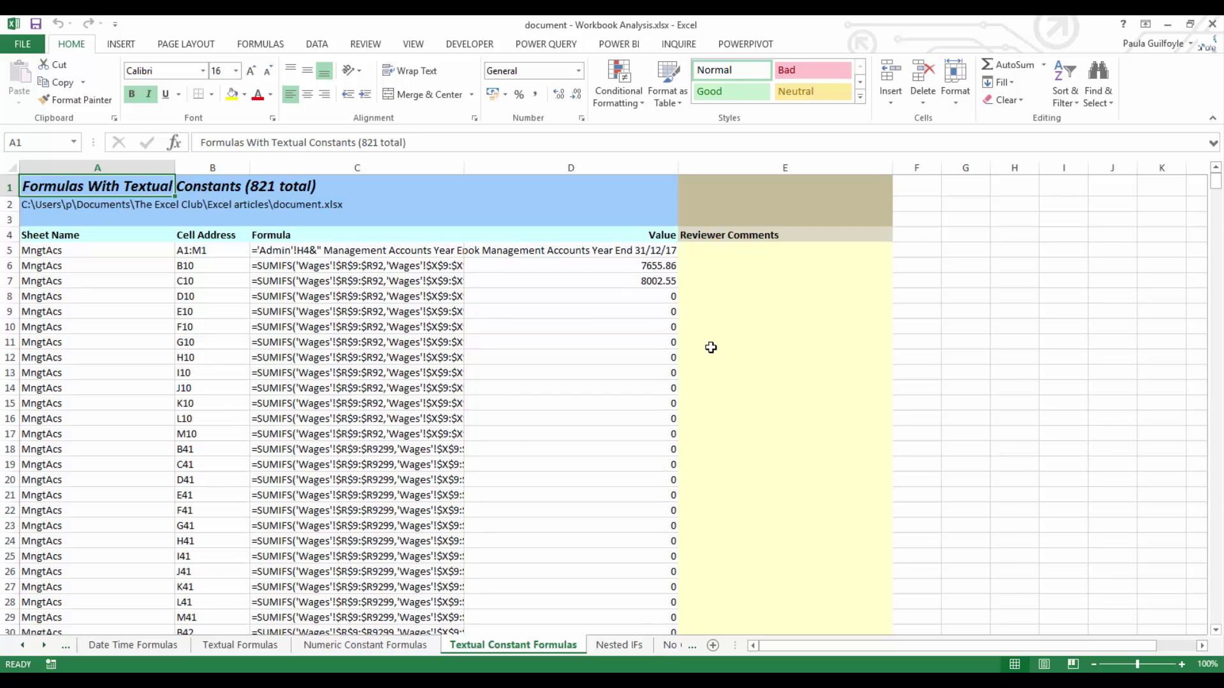
left_click(698, 267)
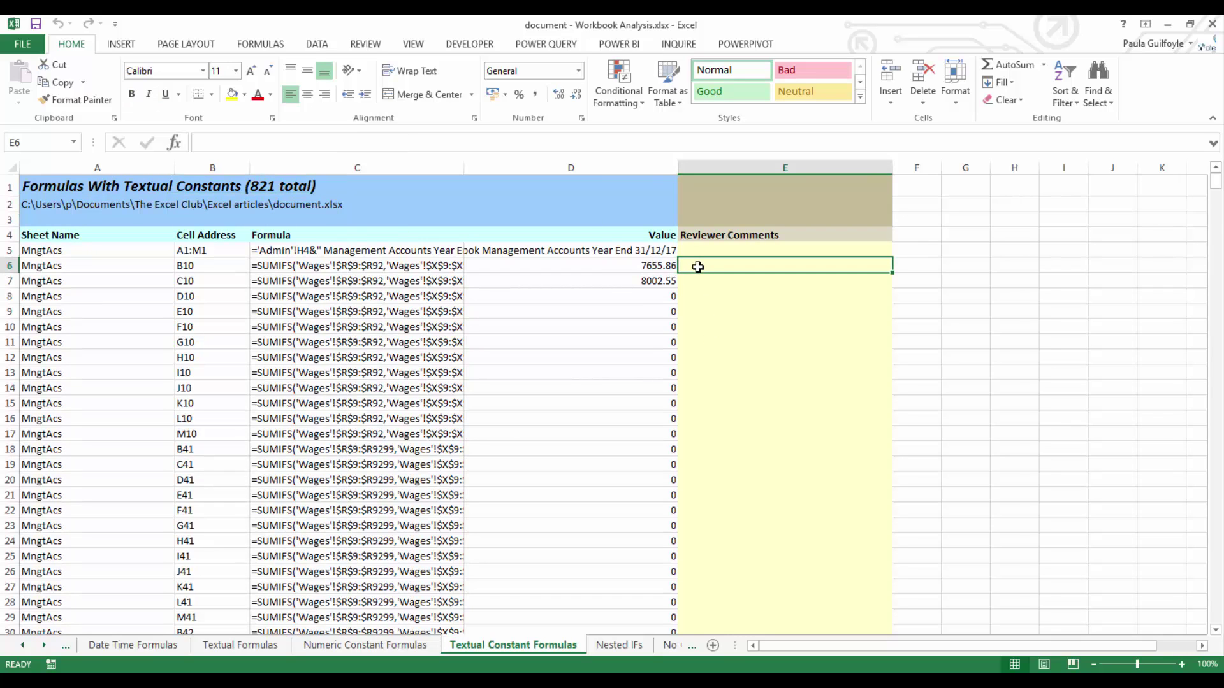